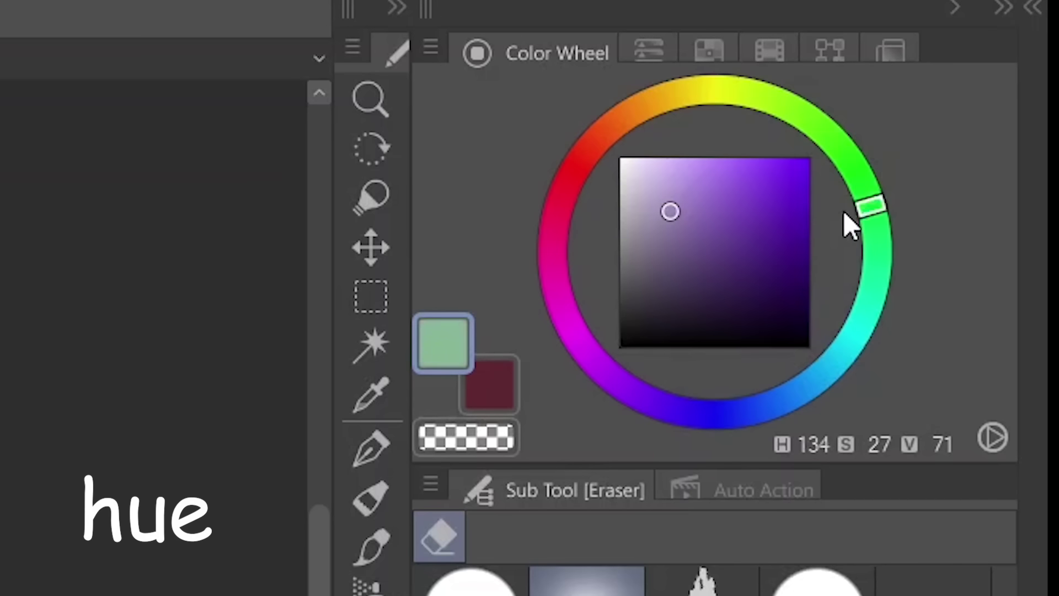
Choose a colour on the colour wheel and paint overlapping broad strokes with the フラット pencil on a blank canvas
mouse_move(797, 196)
mouse_down()
mouse_move(681, 187)
mouse_move(655, 307)
mouse_move(662, 208)
mouse_up()
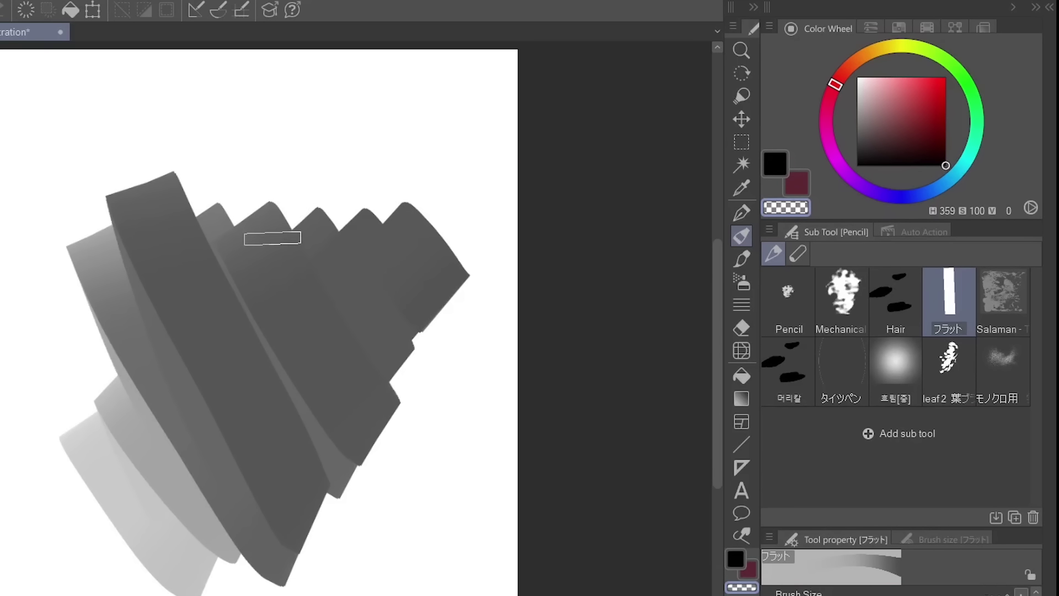
drag(301, 218, 182, 452)
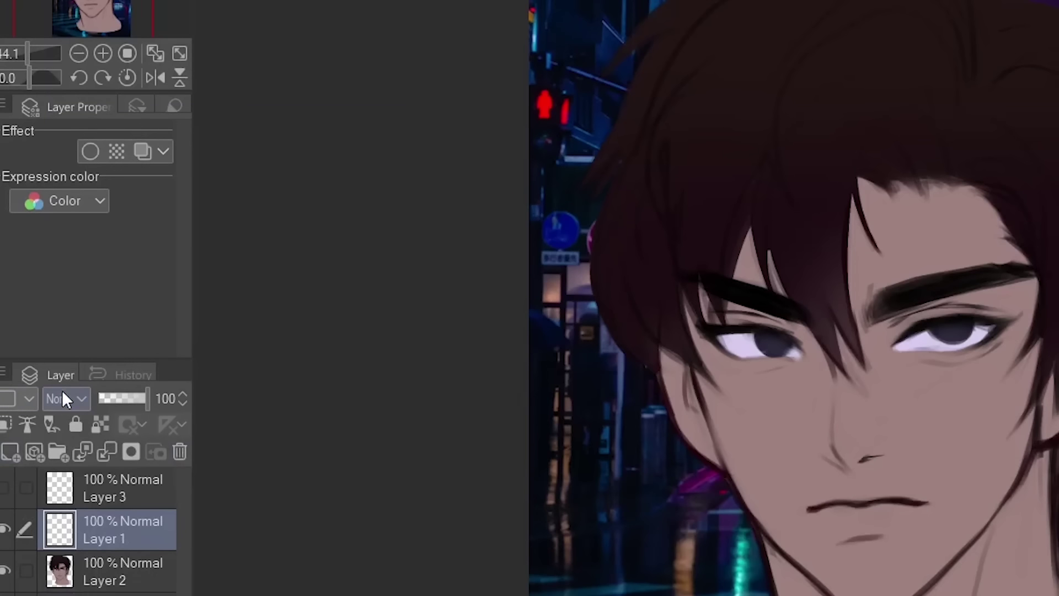
Set the blending mode of Layer 1 above the character to Multiply
click(195, 320)
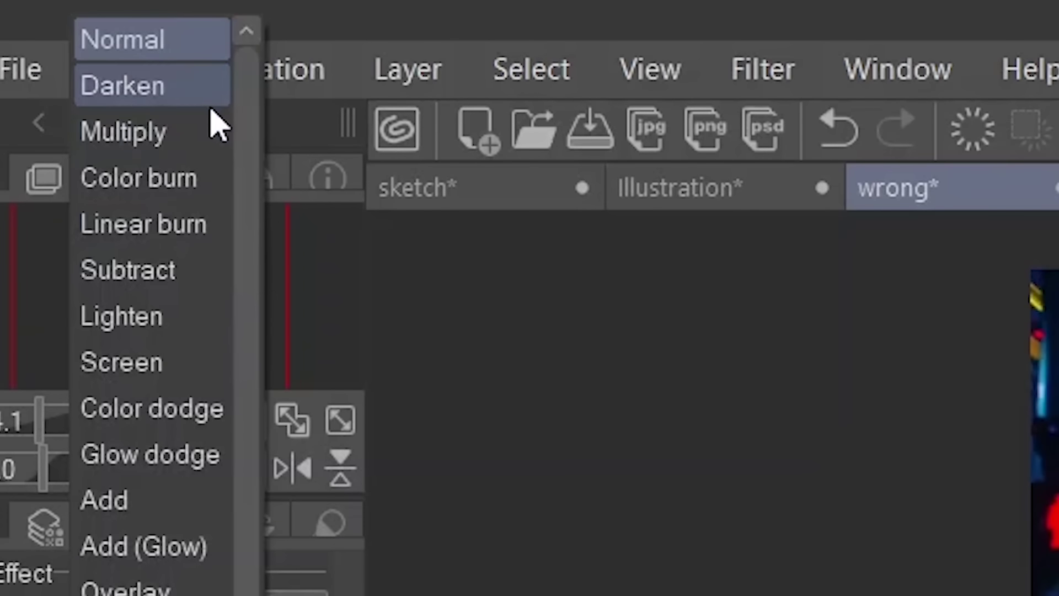
mouse_move(248, 140)
mouse_down()
mouse_move(256, 367)
mouse_move(255, 134)
mouse_up()
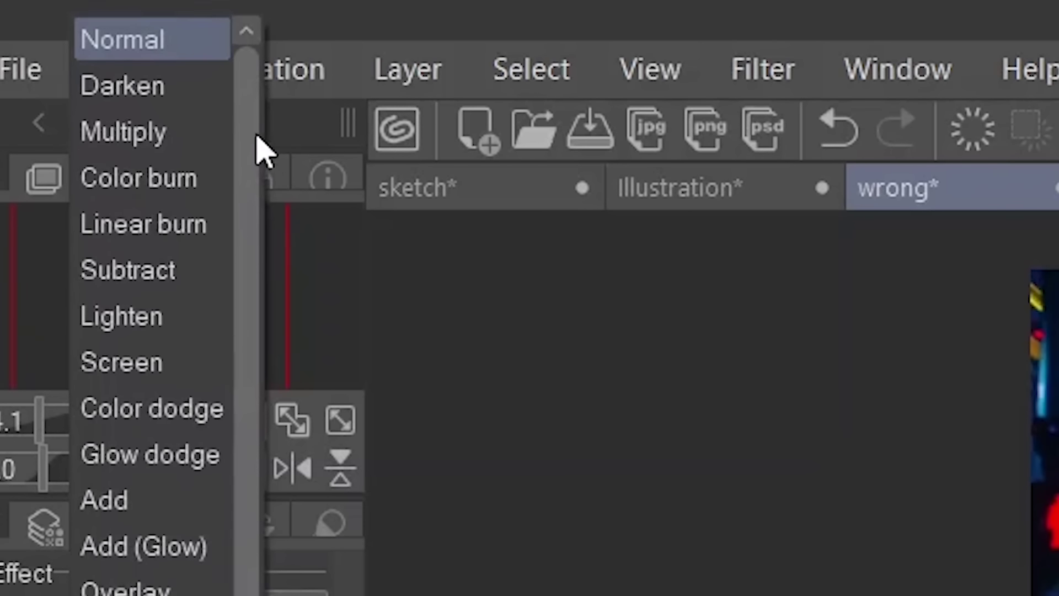
click(187, 132)
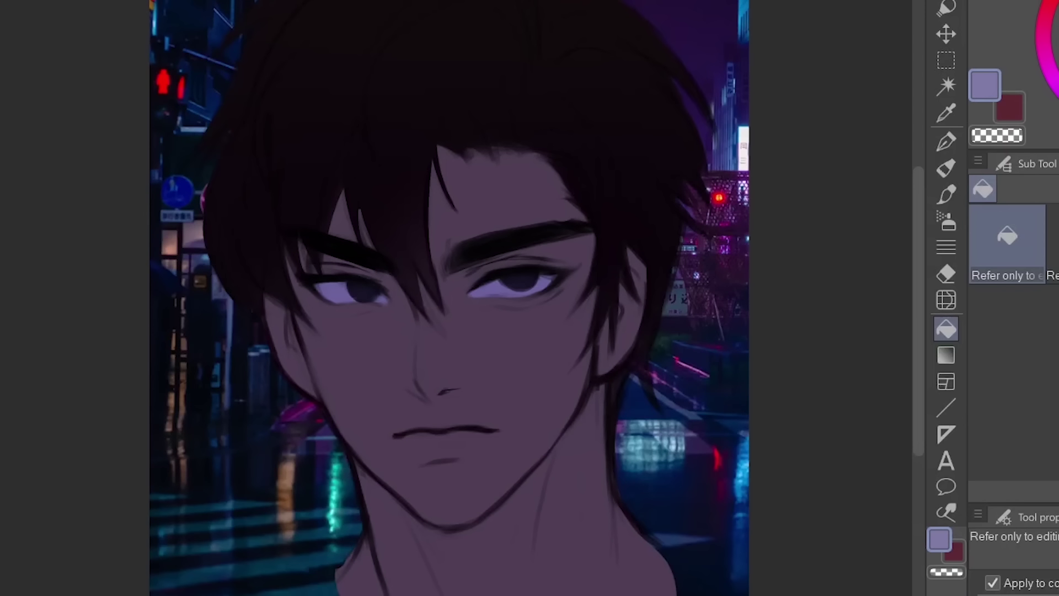
Airbrush a blue light along the edge of the hair and face opposite the red light, on the Add (Glow) layer
scroll(539, 210, down, 3)
scroll(620, 180, up, 5)
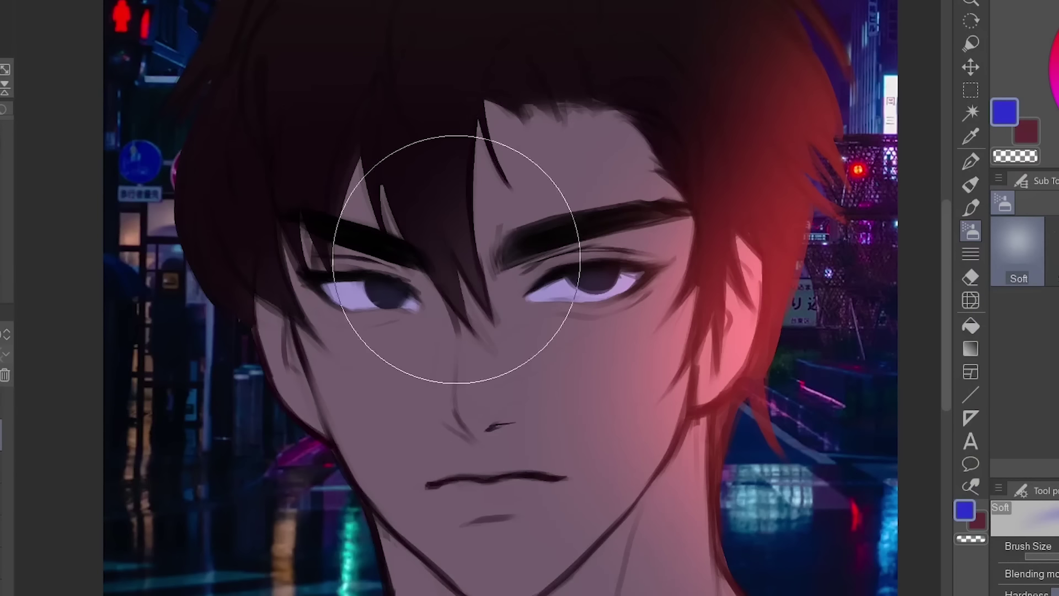
drag(208, 118, 216, 222)
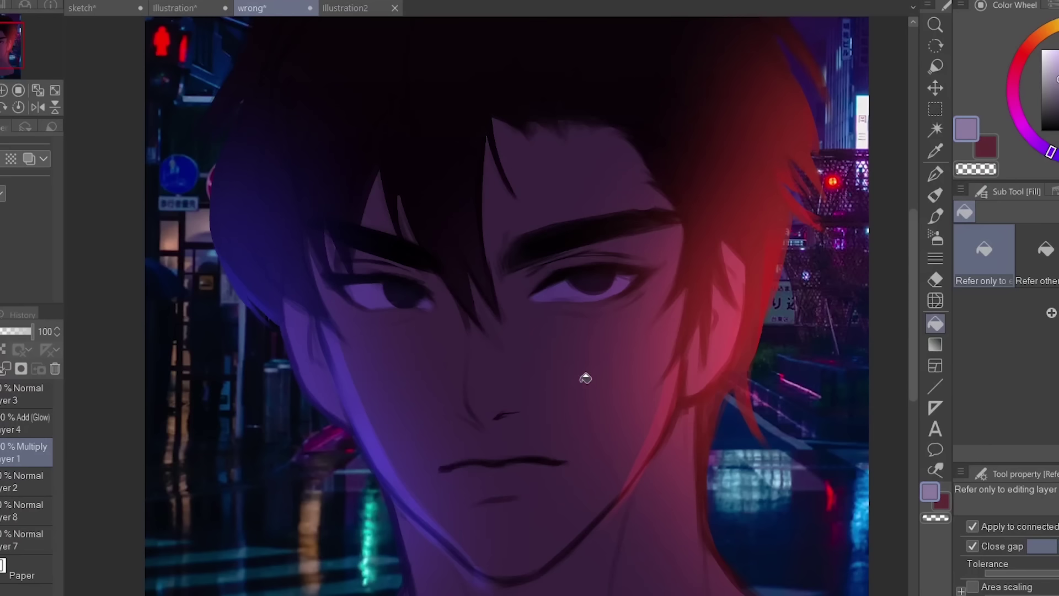
Try a more saturated purple fill on the Multiply layer and undo it
click(639, 331)
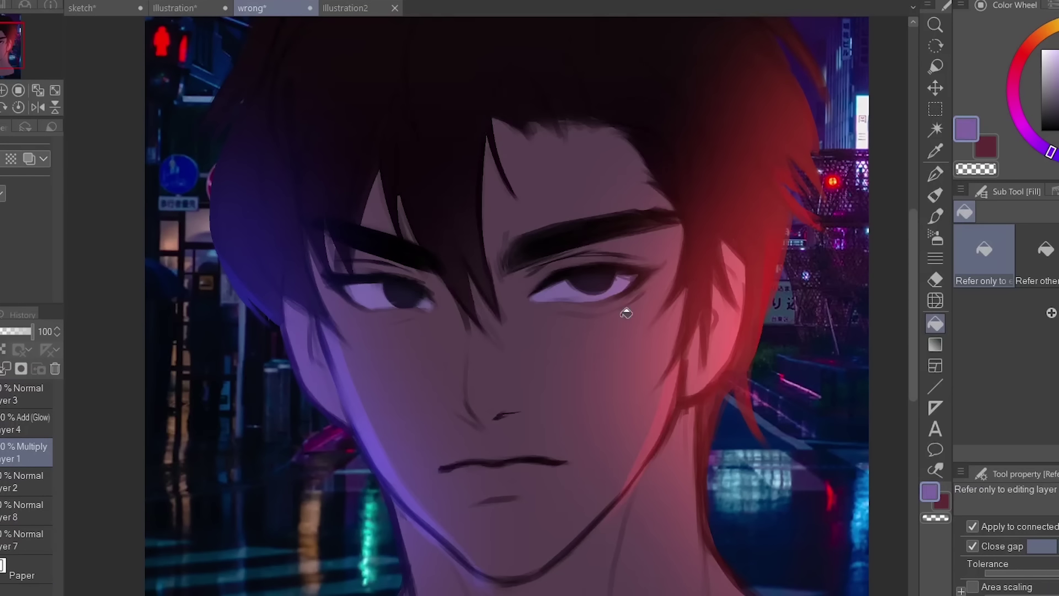
key(ctrl+z)
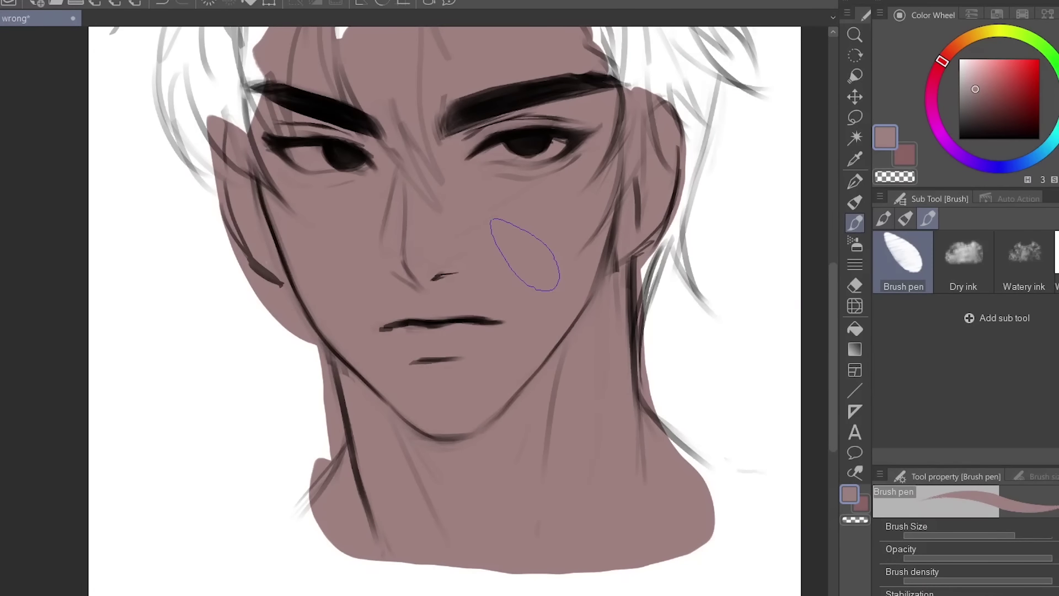
Brush the flat skin colour under the line art with the Brush pen and add a new layer above Layer 2
drag(517, 228, 508, 299)
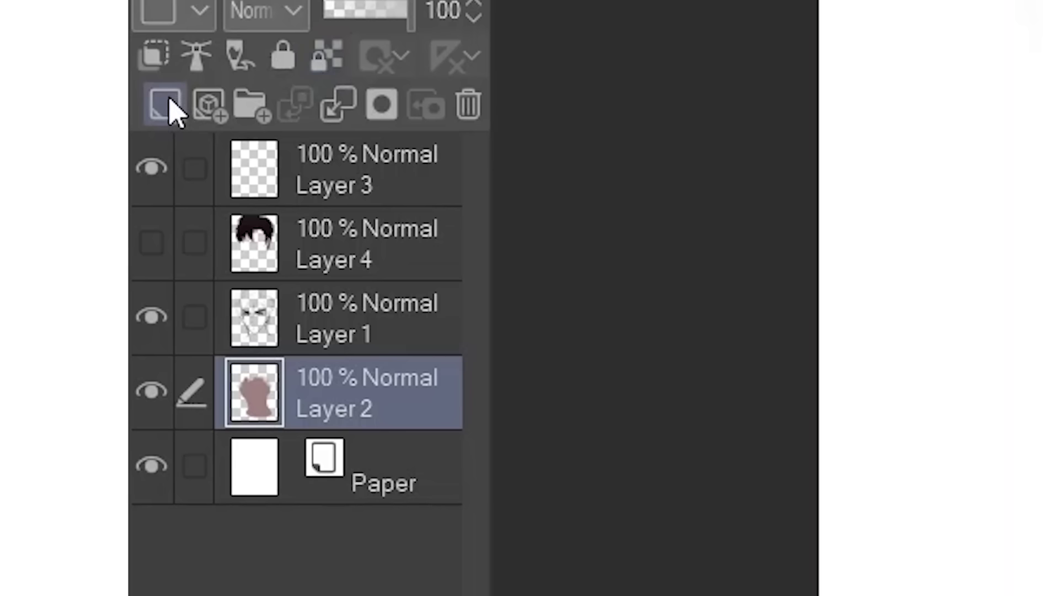
click(165, 108)
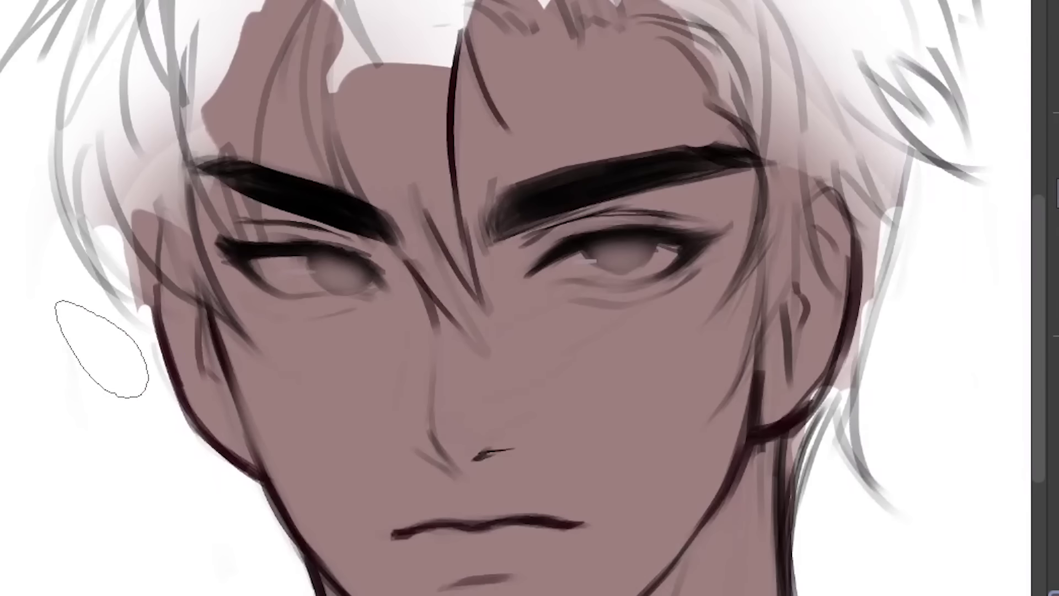
Paint a wide dark reddish zigzag across the face and neck on the new layer, reaching past the skin's outline
mouse_move(141, 301)
mouse_down()
mouse_move(618, 119)
mouse_move(814, 102)
mouse_up()
drag(816, 143, 188, 386)
mouse_move(198, 513)
mouse_down()
mouse_move(556, 343)
mouse_move(886, 350)
mouse_move(353, 551)
mouse_up()
drag(403, 585, 794, 475)
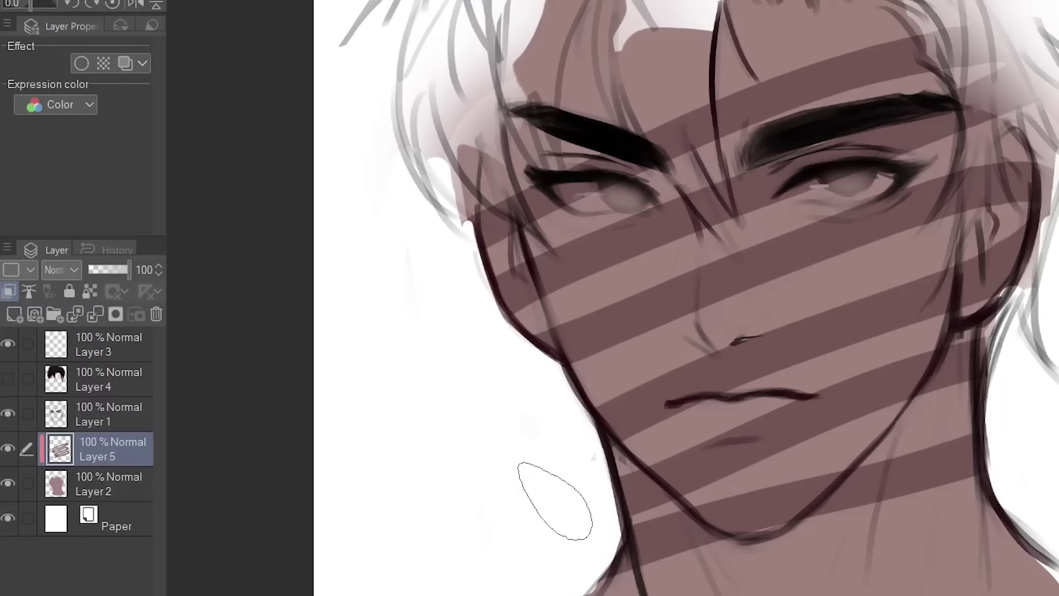
Compare the zigzag strokes with and without clipping their layer to the skin layer below
click(10, 293)
click(10, 292)
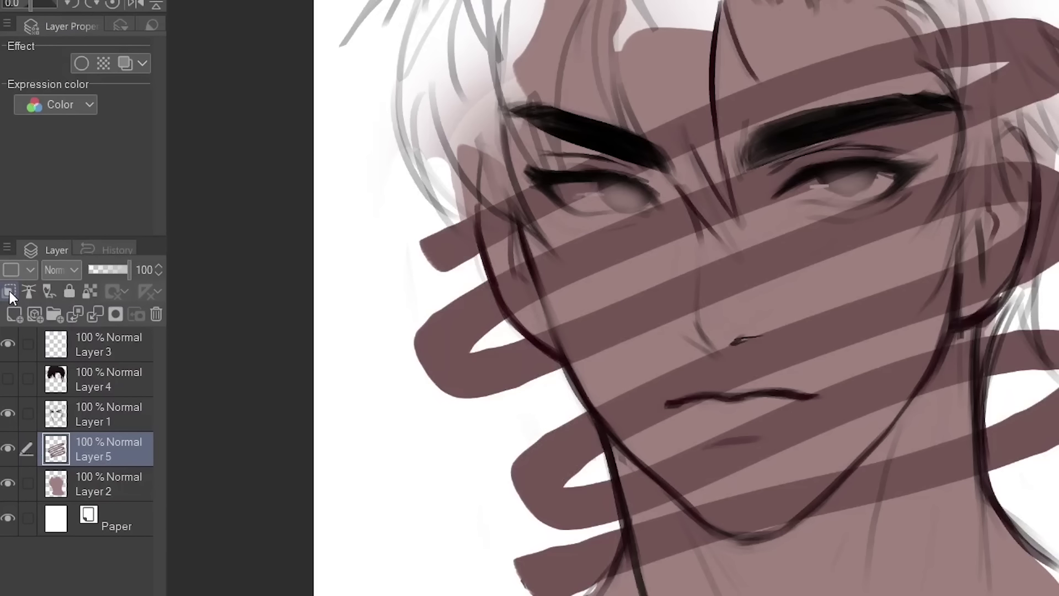
click(11, 291)
click(10, 293)
click(10, 292)
click(10, 295)
click(5, 293)
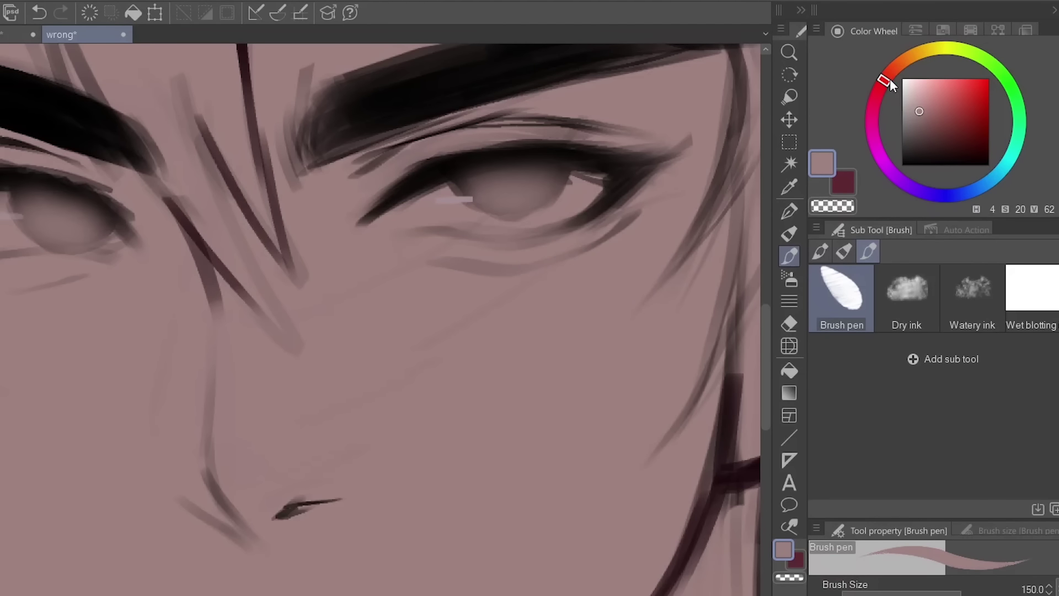
Choose a darker skin shadow colour at hue 354, saturation 23 and value 50, and switch to the フラット pencil
click(887, 81)
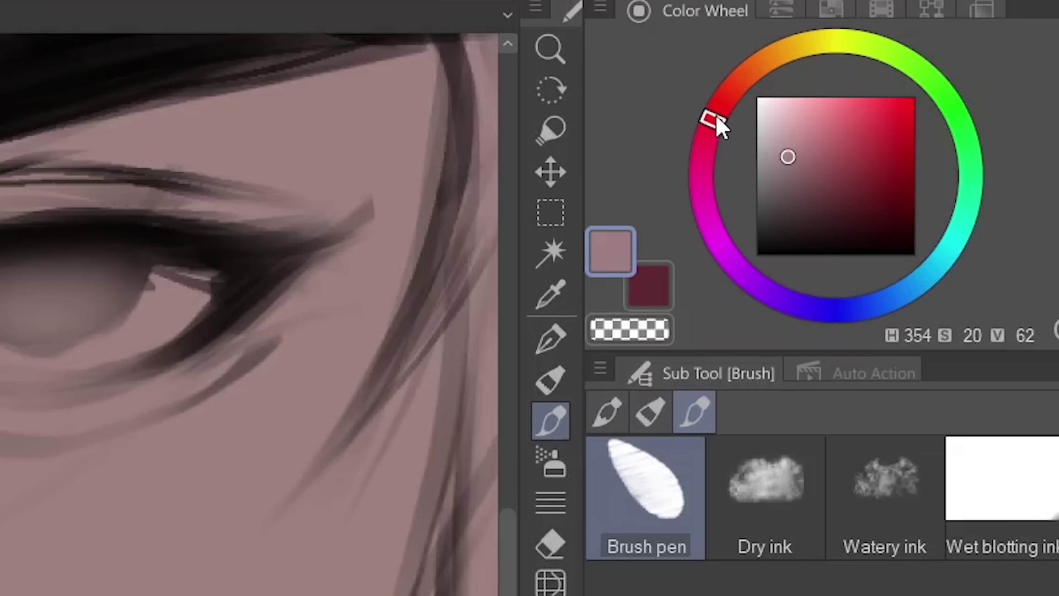
drag(797, 169, 793, 175)
key(p)
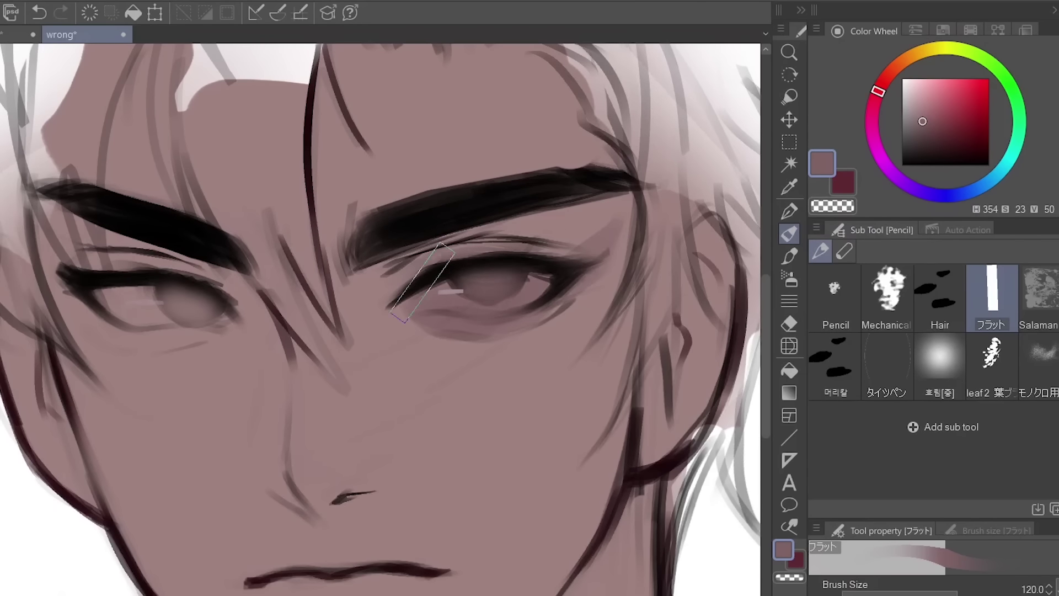
Shade around both eyes and along the nose, the side of the face and the neck in the shadow colour
mouse_move(422, 282)
mouse_down()
mouse_move(373, 289)
mouse_move(365, 307)
mouse_move(456, 299)
mouse_move(432, 291)
mouse_move(482, 230)
mouse_move(526, 207)
mouse_move(587, 201)
mouse_move(619, 220)
mouse_up()
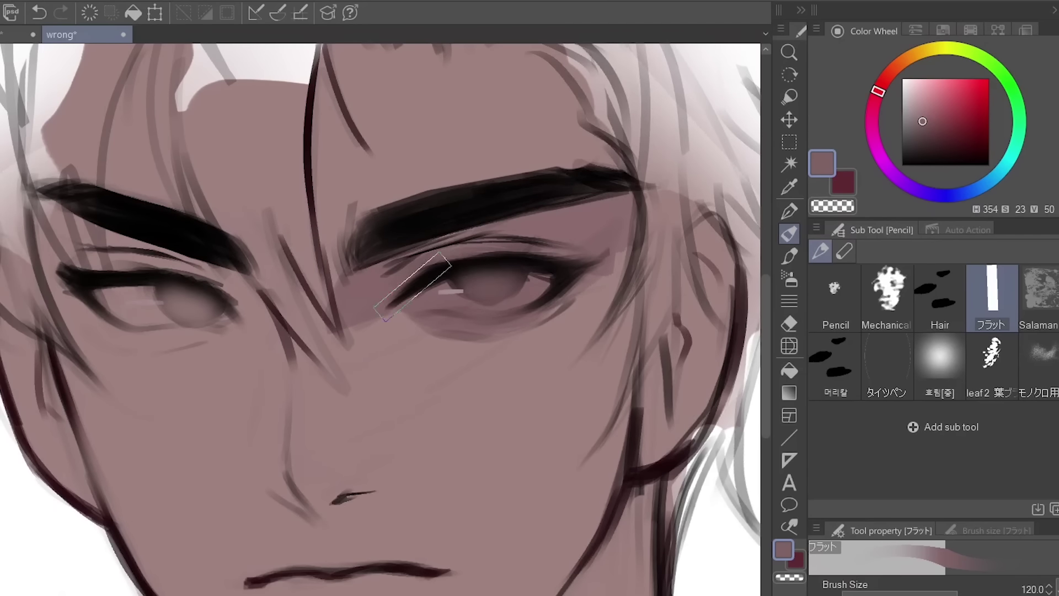
mouse_move(458, 588)
mouse_down()
mouse_move(523, 539)
mouse_move(431, 588)
mouse_up()
drag(523, 540, 352, 590)
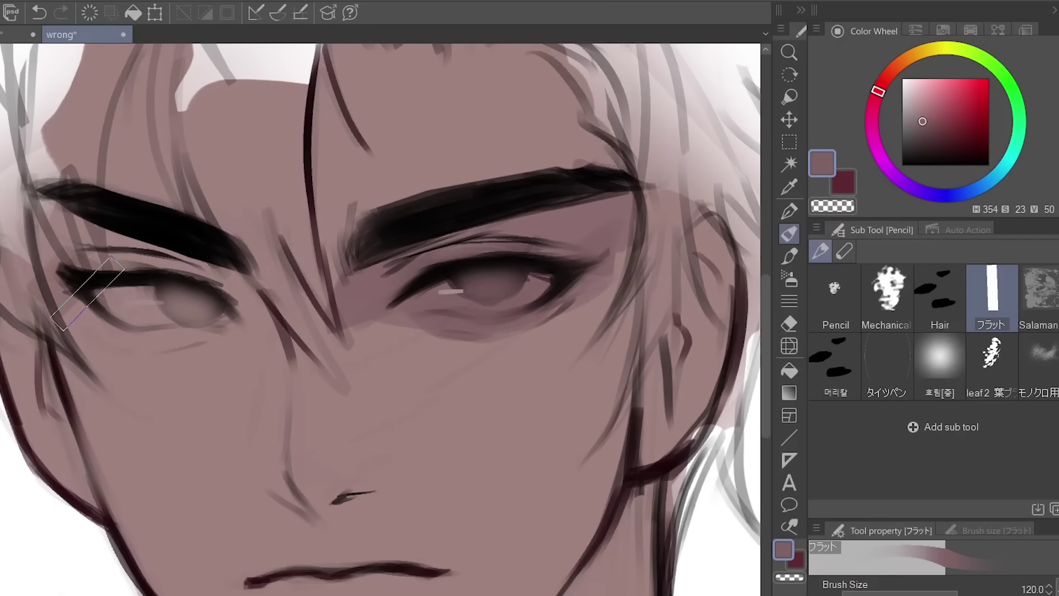
mouse_move(456, 579)
mouse_down()
mouse_move(370, 523)
mouse_move(361, 469)
mouse_move(359, 534)
mouse_up()
mouse_move(690, 469)
mouse_down()
mouse_move(748, 473)
mouse_move(750, 373)
mouse_move(747, 449)
mouse_up()
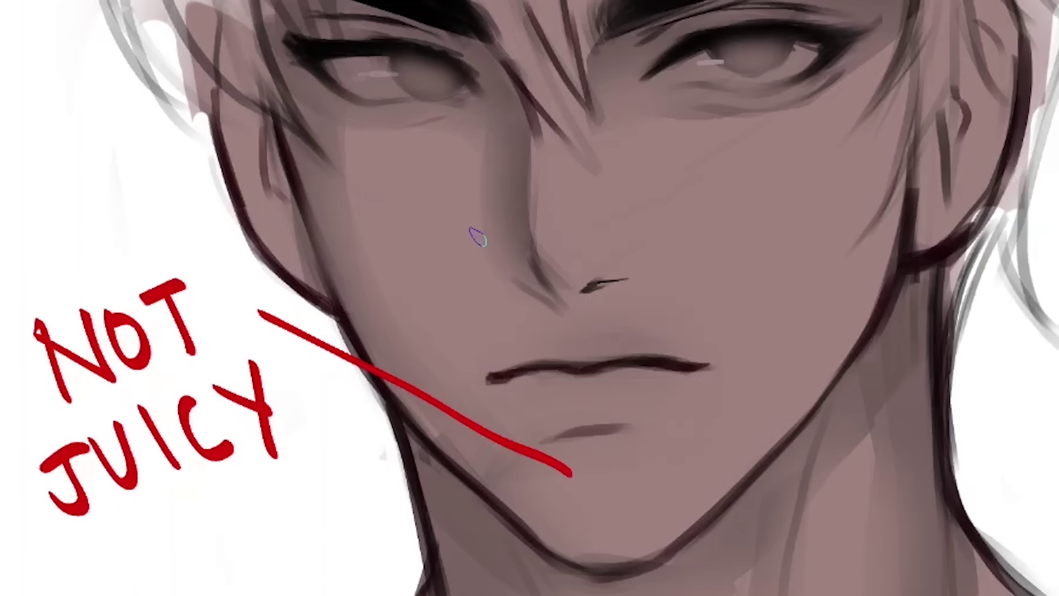
drag(392, 284, 297, 548)
drag(362, 554, 334, 594)
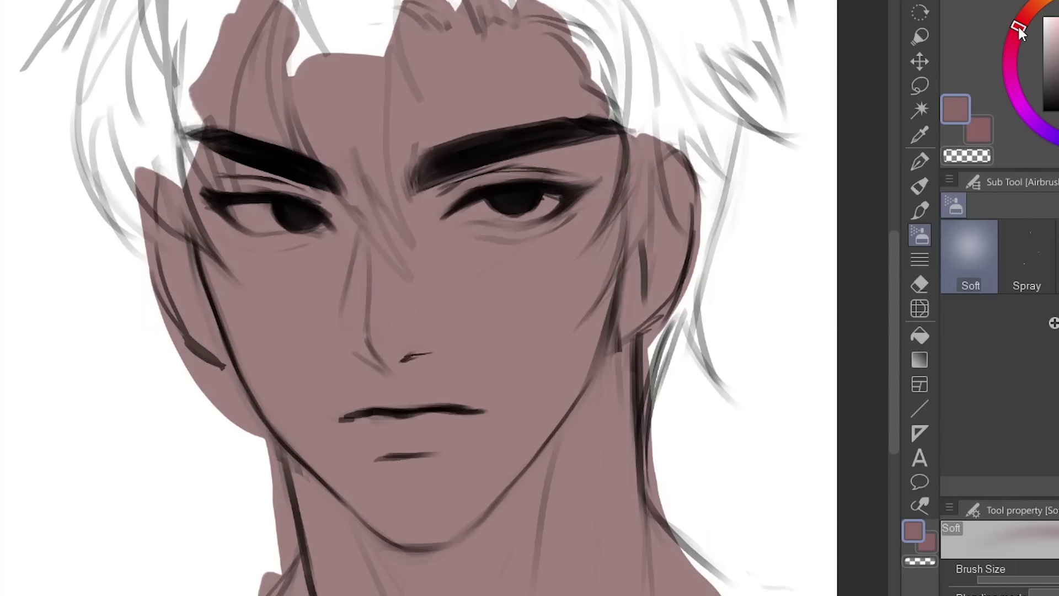
Airbrush a soft reddish tone over the eye sockets, upper cheeks, ears, nose and lips with the Soft airbrush
mouse_move(567, 237)
mouse_down()
mouse_move(508, 208)
mouse_move(260, 177)
mouse_move(155, 210)
mouse_up()
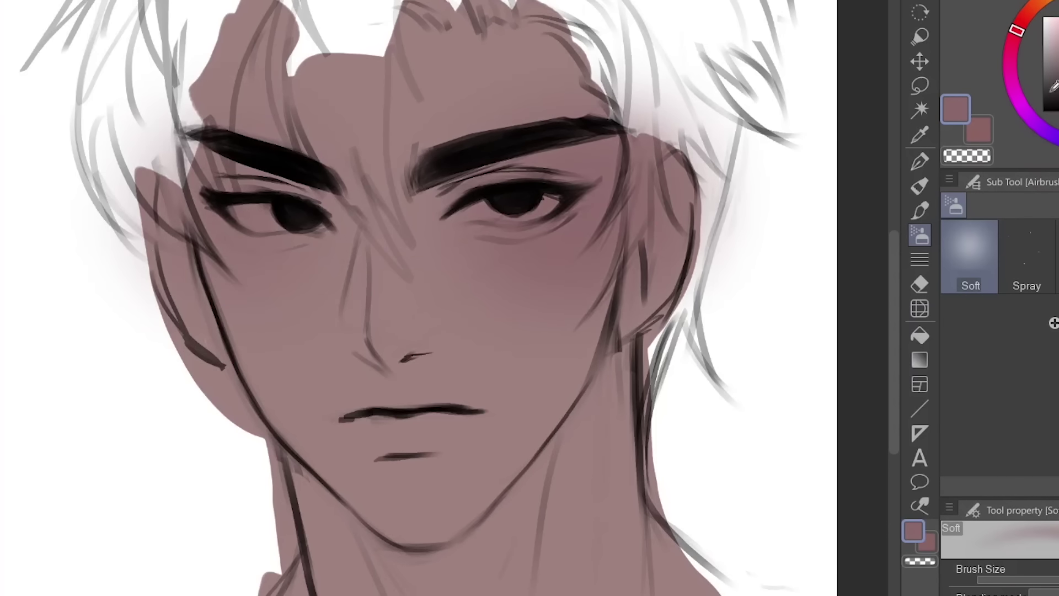
mouse_move(557, 232)
mouse_down()
mouse_move(619, 189)
mouse_move(283, 177)
mouse_move(407, 323)
mouse_move(438, 438)
mouse_move(177, 248)
mouse_move(662, 201)
mouse_up()
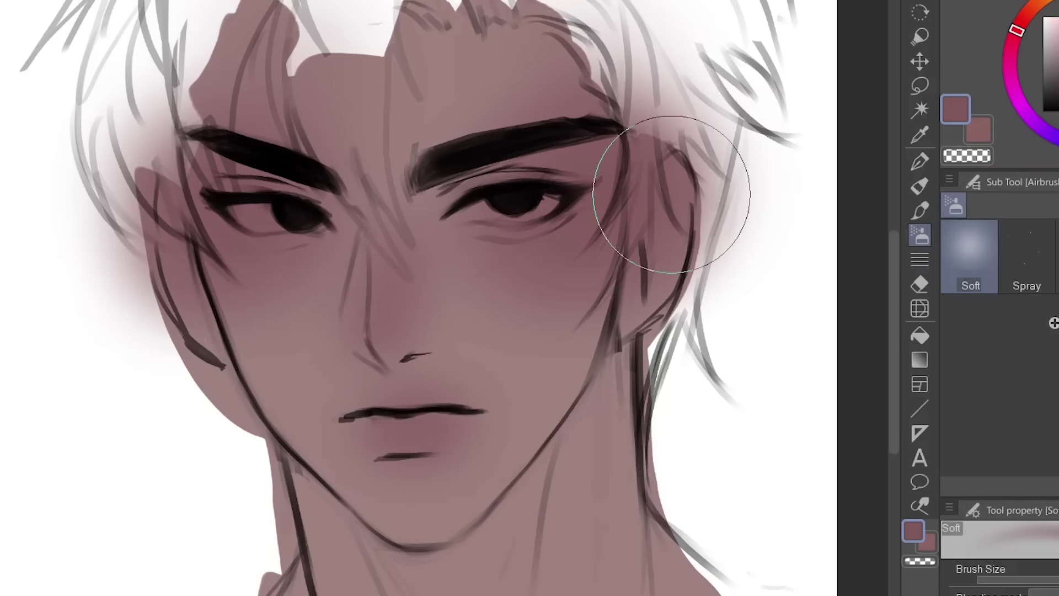
Paint darker plum shadows around both eyes with the フラット pencil and soften them with the Soft airbrush
key(p)
scroll(521, 112, up, 2)
mouse_move(419, 299)
mouse_down()
mouse_move(489, 309)
mouse_move(480, 305)
mouse_move(539, 297)
mouse_move(543, 287)
mouse_up()
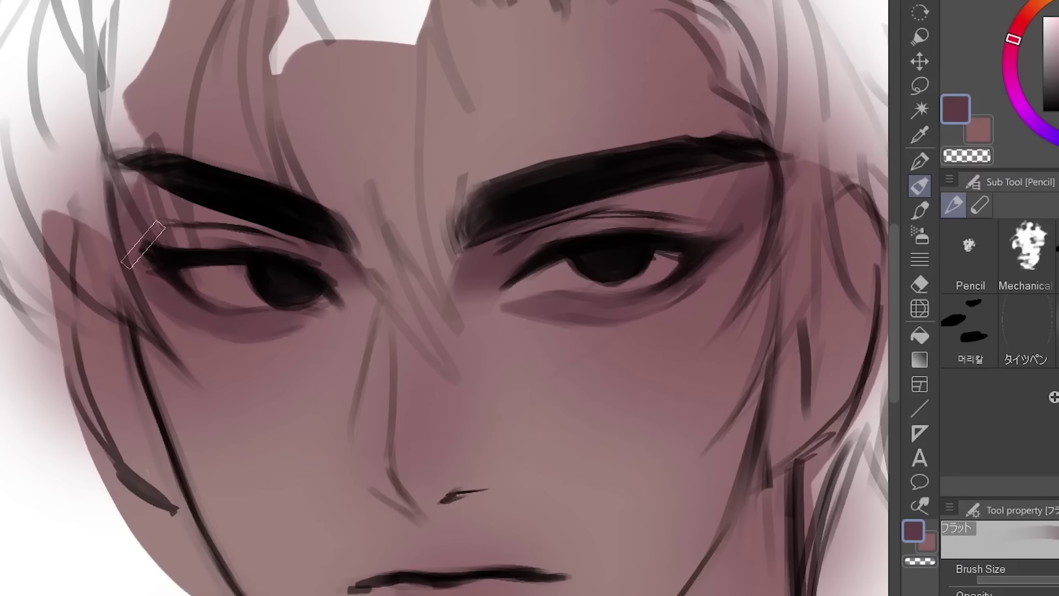
key(b)
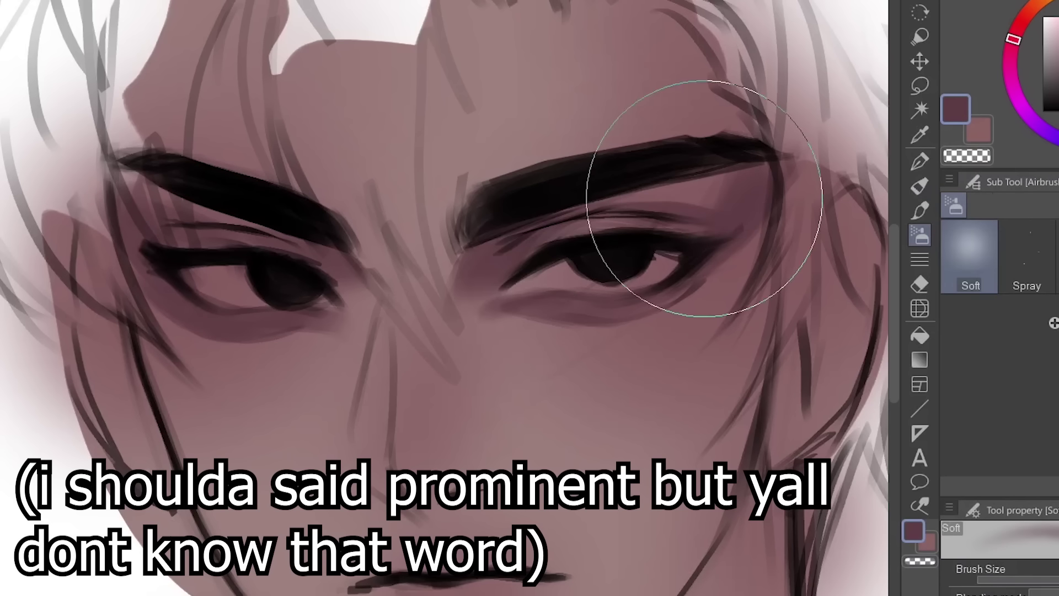
Paint a dark plum shadow down the side of the nose bridge and deepen the lip shading with the フラット pencil
key(p)
scroll(246, 184, down, 2)
drag(353, 309, 367, 425)
drag(347, 375, 364, 457)
scroll(349, 507, up, 2)
mouse_move(348, 507)
mouse_down()
mouse_move(415, 486)
mouse_move(435, 504)
mouse_move(372, 463)
mouse_up()
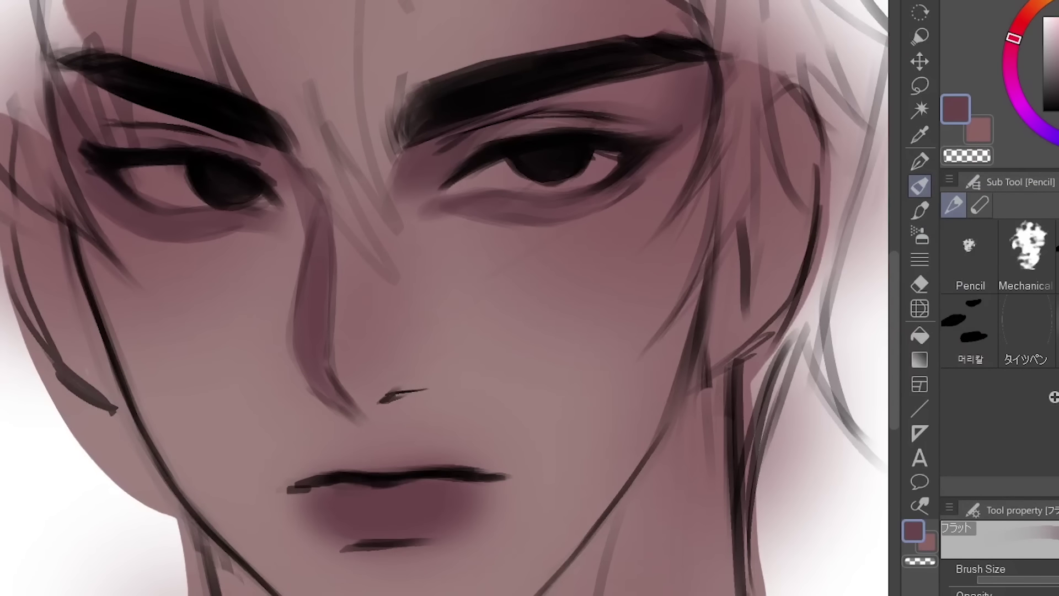
mouse_move(488, 208)
mouse_down()
mouse_move(481, 194)
mouse_move(487, 239)
mouse_up()
scroll(359, 373, up, 2)
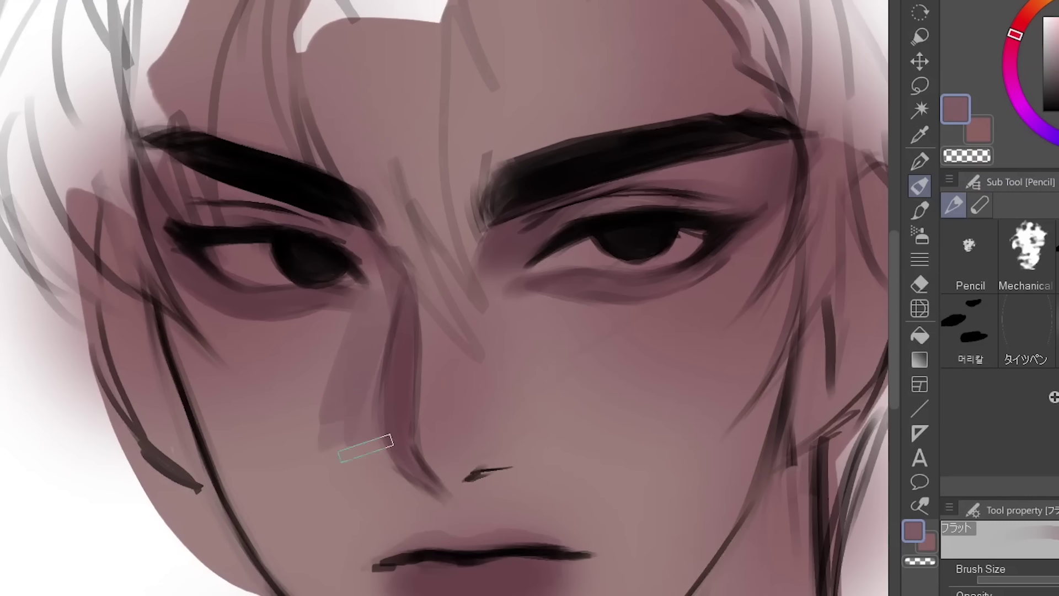
Block in mid-tone shadow planes beside the nose, down the cheek and around the mouth and chin
mouse_move(359, 373)
mouse_down()
mouse_move(355, 419)
mouse_move(390, 505)
mouse_up()
mouse_move(199, 366)
mouse_down()
mouse_move(253, 465)
mouse_move(210, 395)
mouse_up()
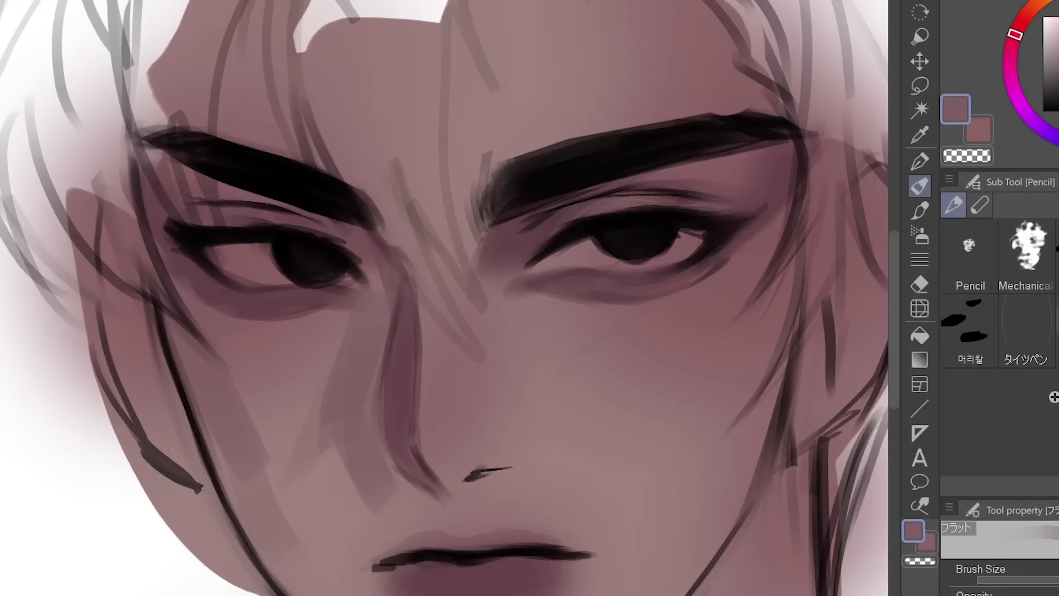
scroll(452, 337, down, 4)
mouse_move(175, 216)
mouse_down()
mouse_move(245, 391)
mouse_move(197, 270)
mouse_move(224, 305)
mouse_move(242, 274)
mouse_move(288, 313)
mouse_move(336, 447)
mouse_up()
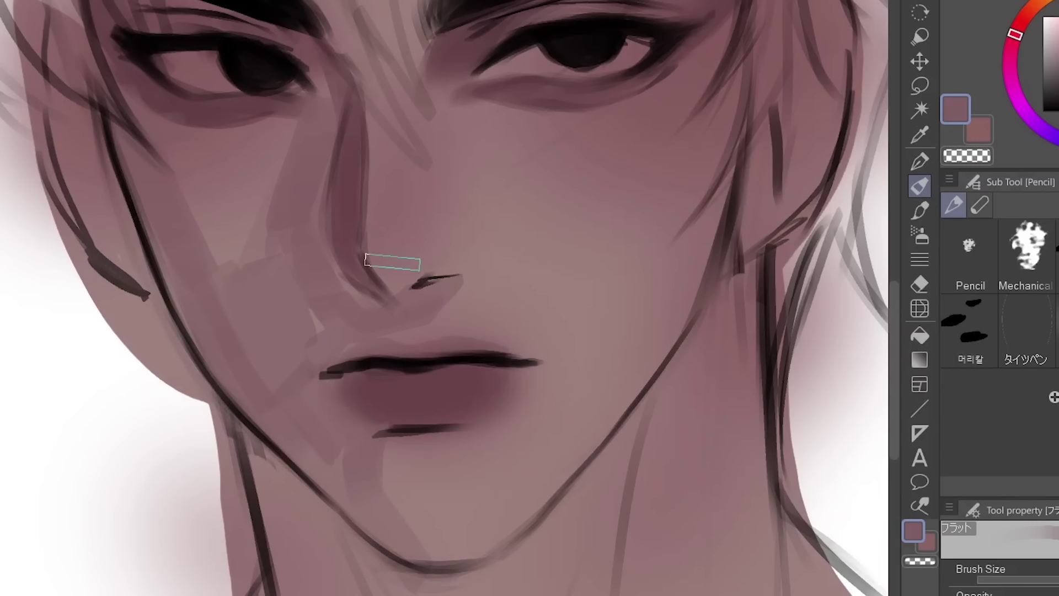
Soften the cheek shadow's edges with the Soft airbrush, using a colour sampled from the cheek
scroll(468, 241, down, 2)
scroll(508, 320, up, 3)
key(b)
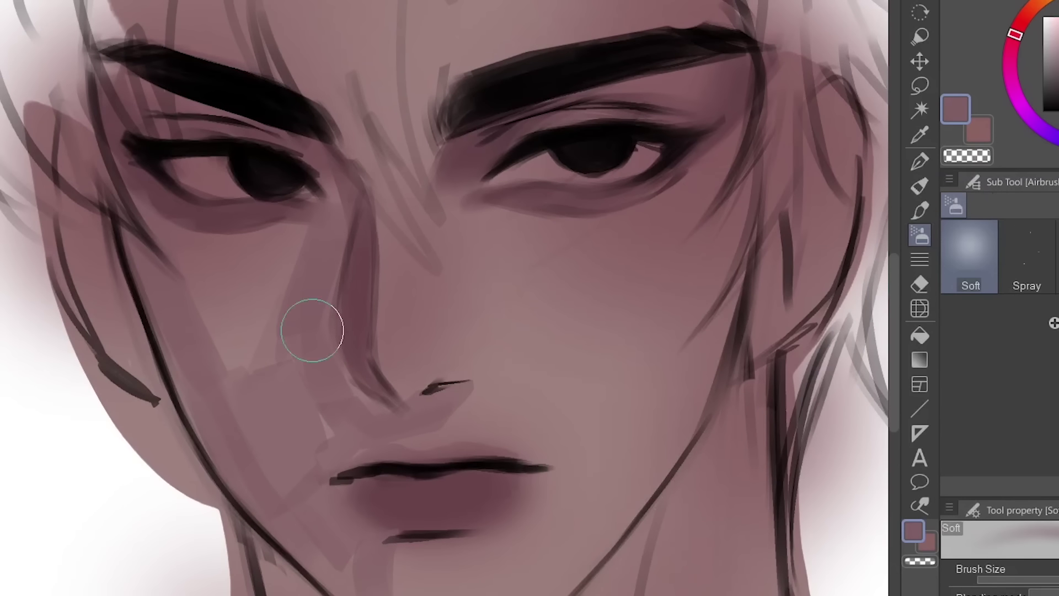
alt+click(237, 414)
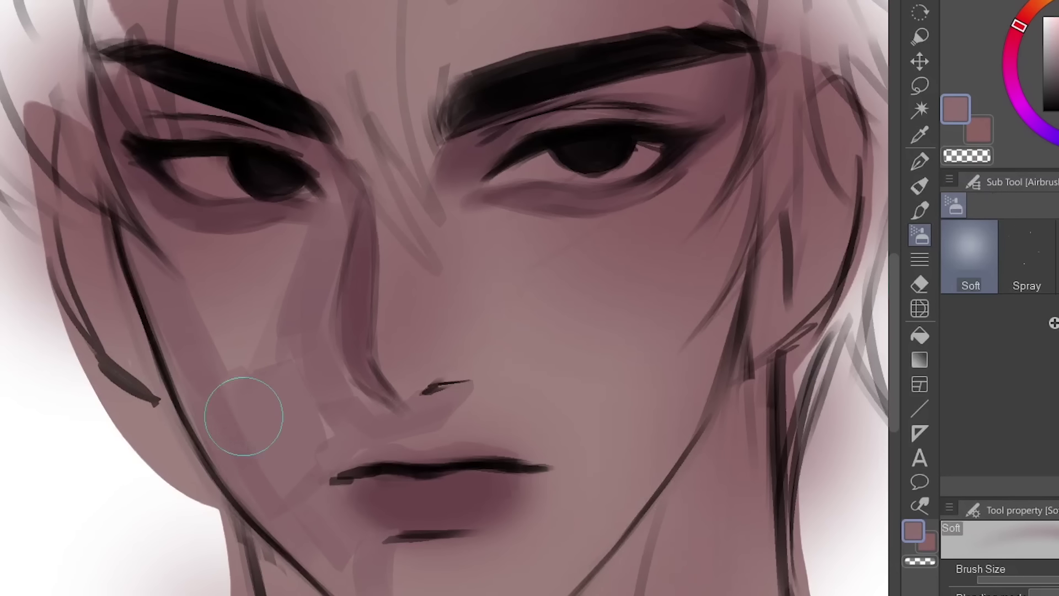
mouse_move(294, 399)
mouse_down()
mouse_move(289, 368)
mouse_move(234, 414)
mouse_up()
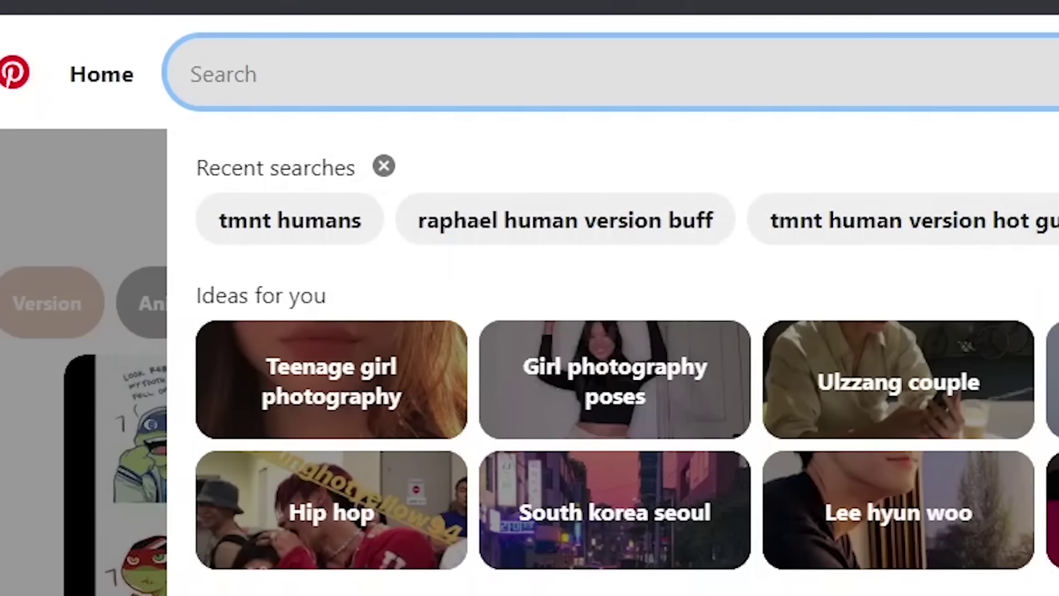
Switch to Pinterest and search for "hot anime guy"
text(hot)
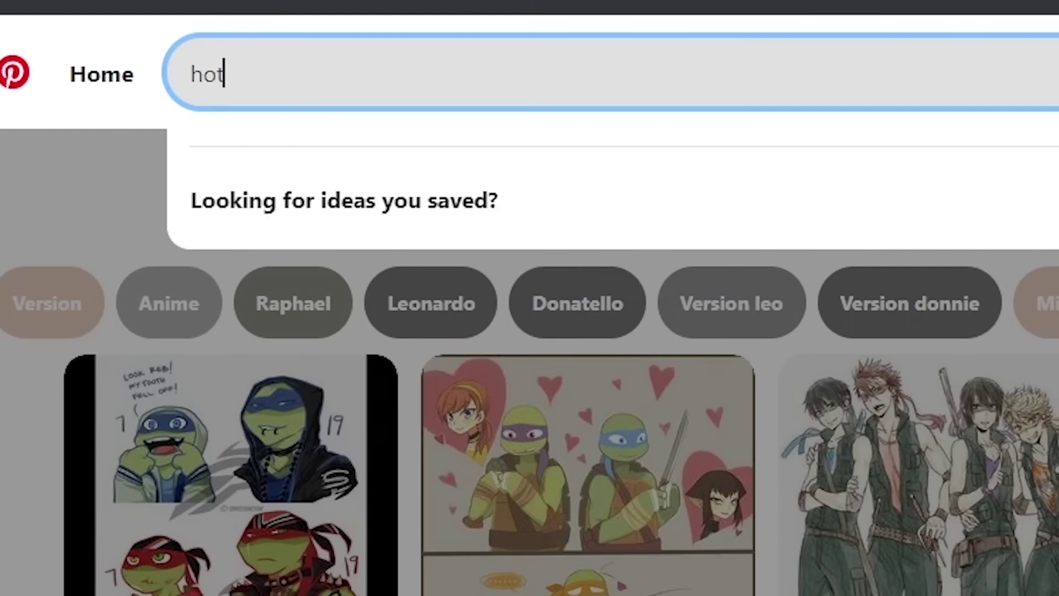
text( anime)
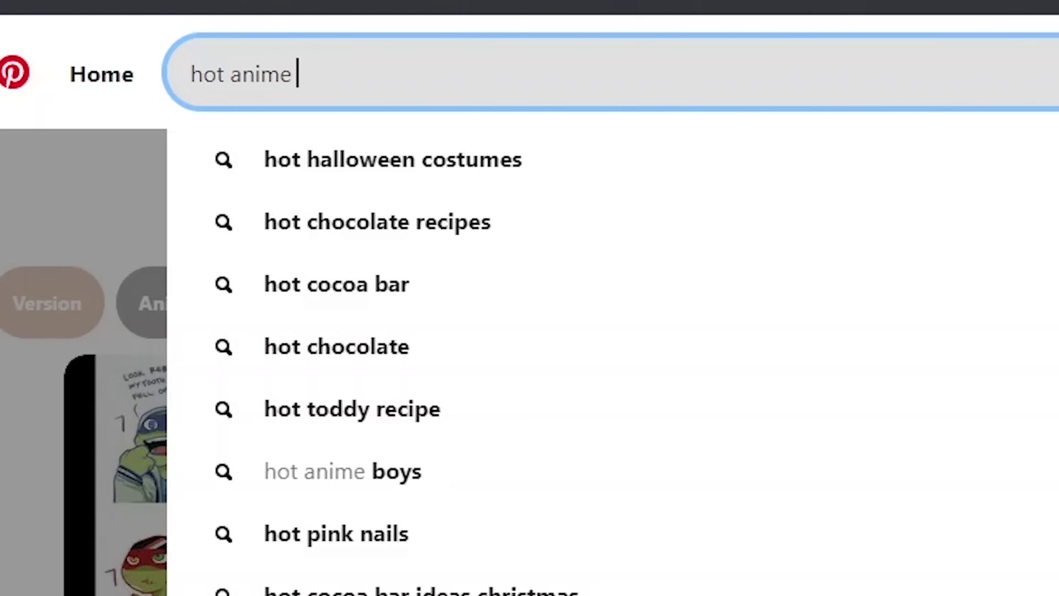
text( guy)
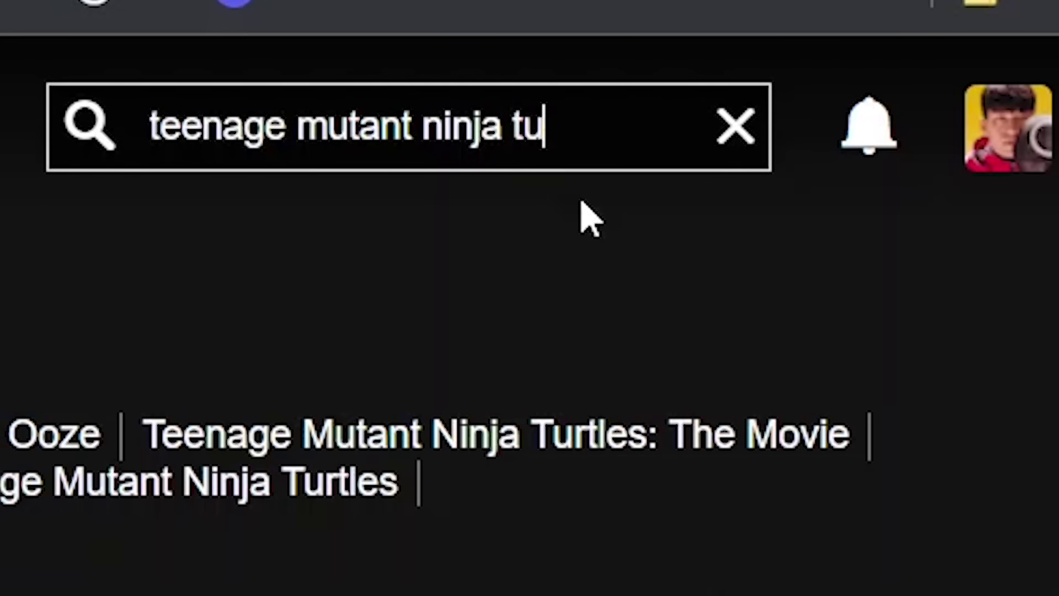
Search the streaming site for "teenage mutant ninja turtles"
text(rtles)
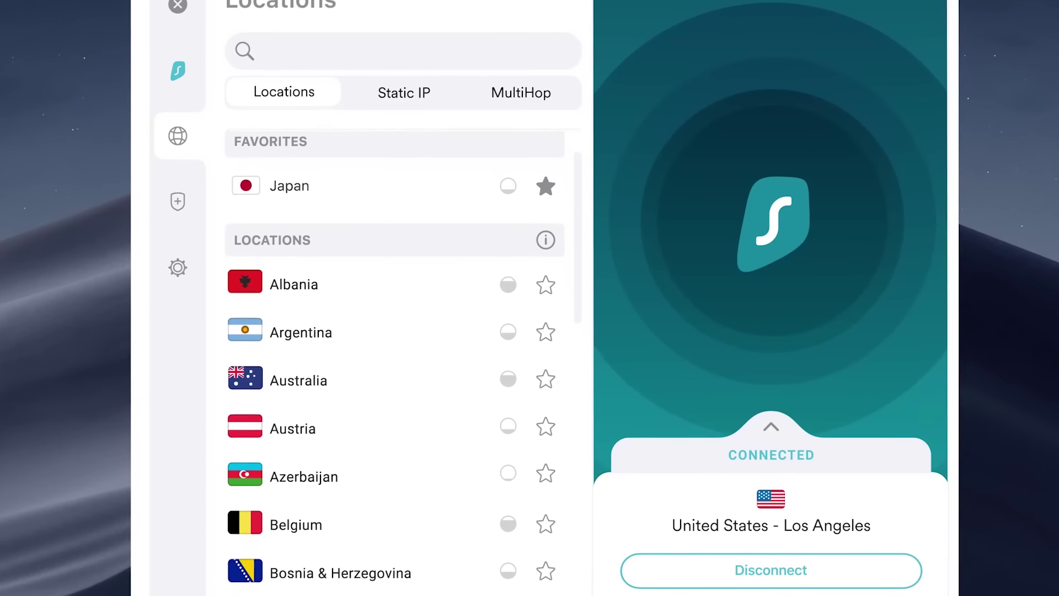
Look through the VPN's country locations, the Netflix Originals row and the Netflix title search results
scroll(395, 386, down, 10)
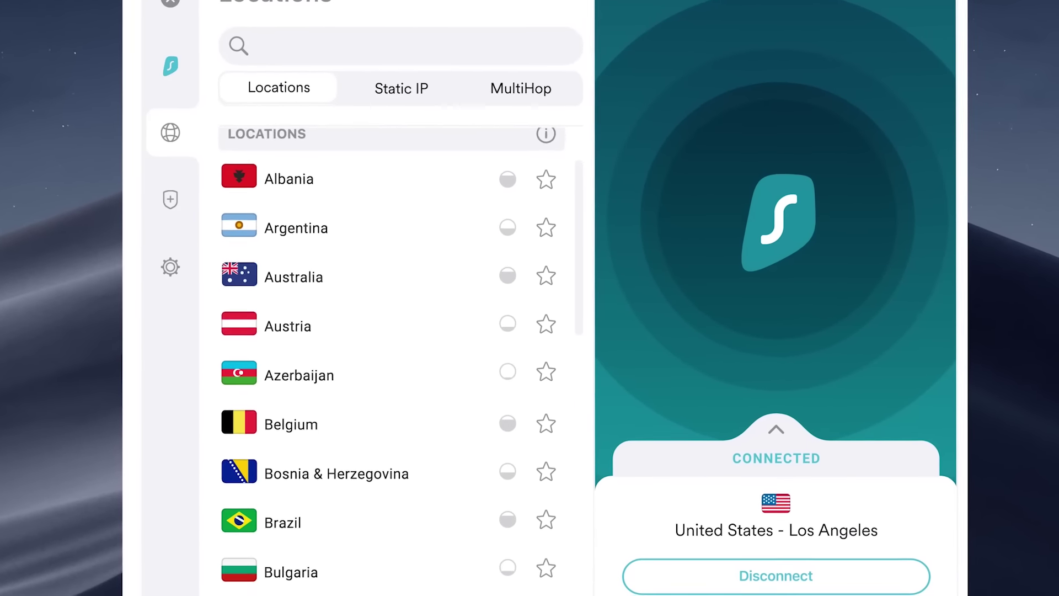
scroll(394, 359, down, 4)
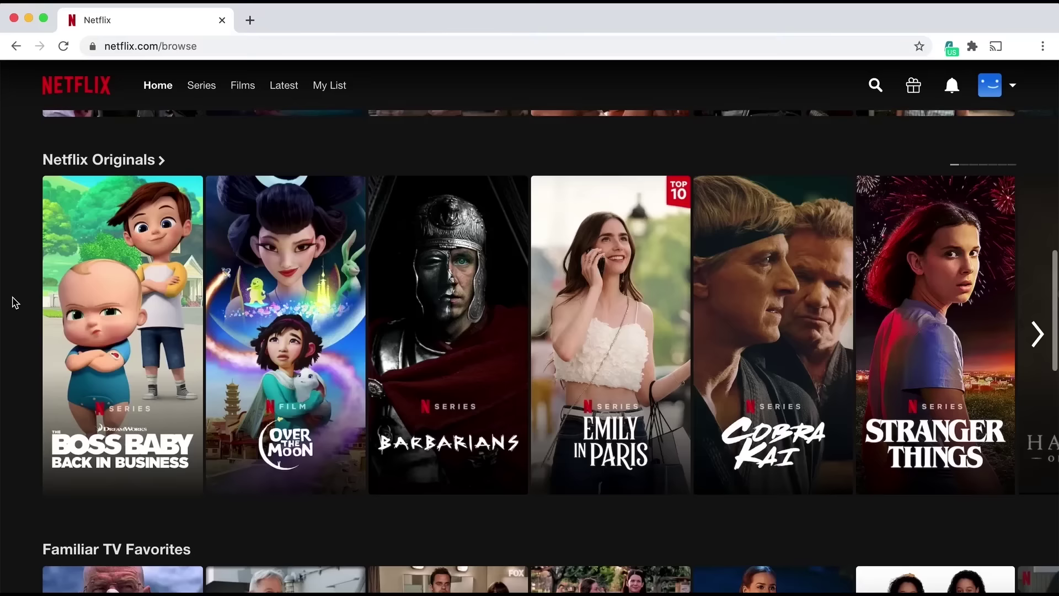
scroll(12, 301, down, 12)
scroll(15, 302, down, 2)
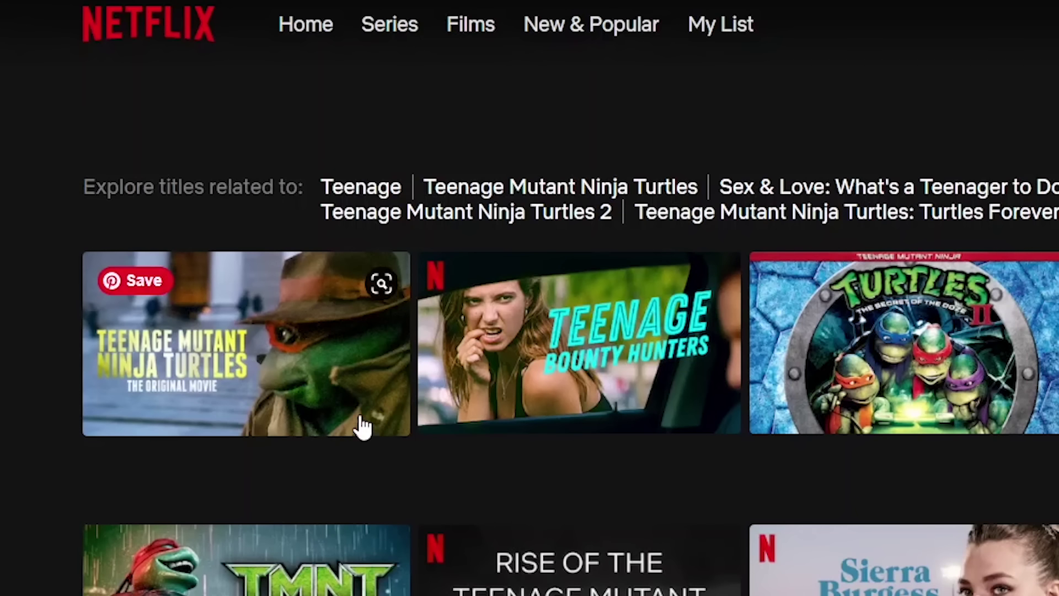
mouse_move(359, 395)
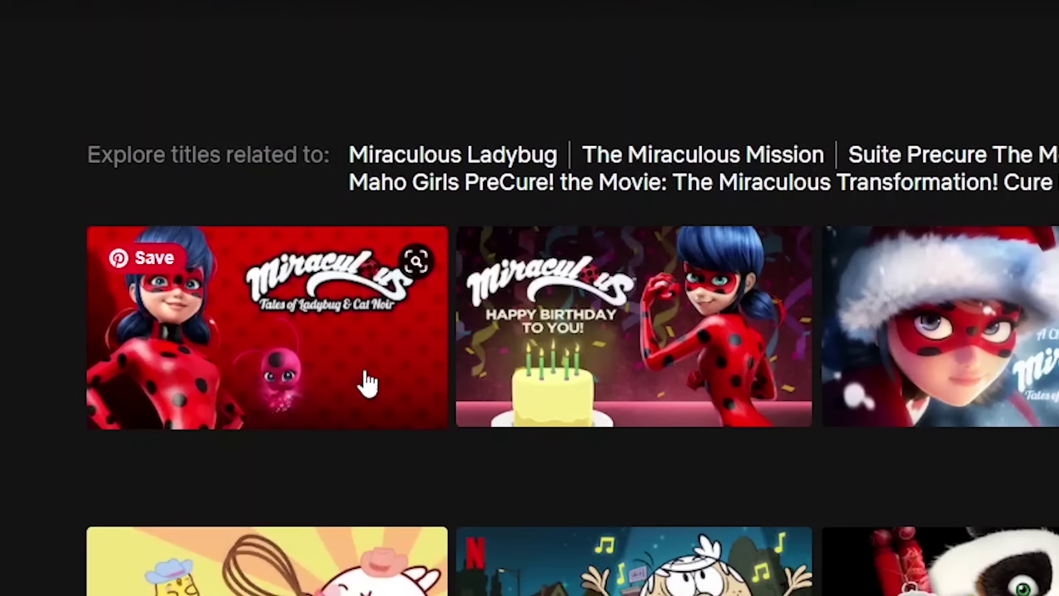
mouse_move(320, 308)
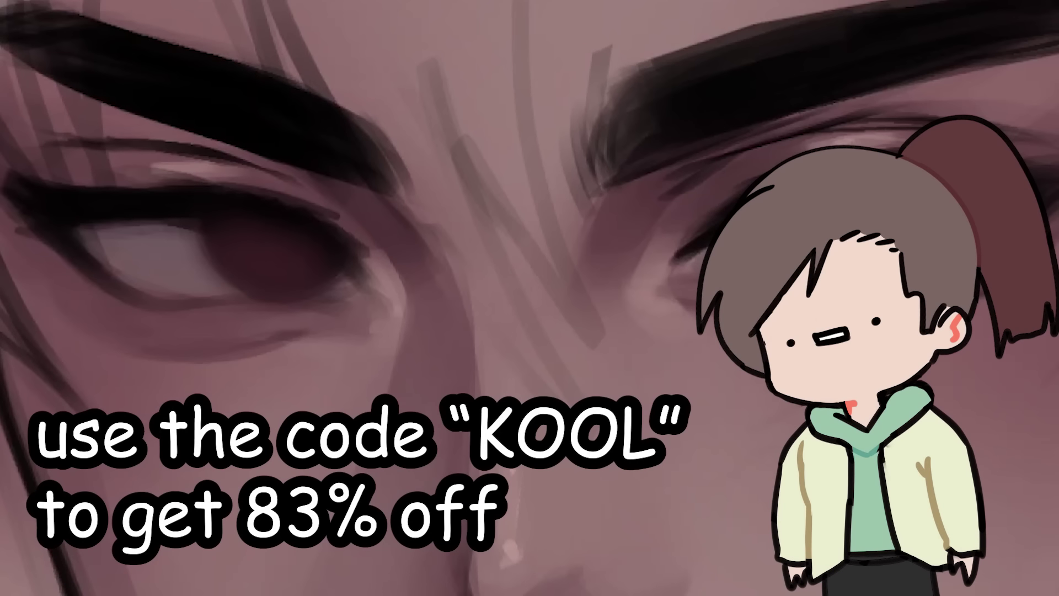
Paint dark purple shadows at the outer corners of both eyes with the フラット brush, and sample a dark red from the eye area
drag(440, 199, 434, 225)
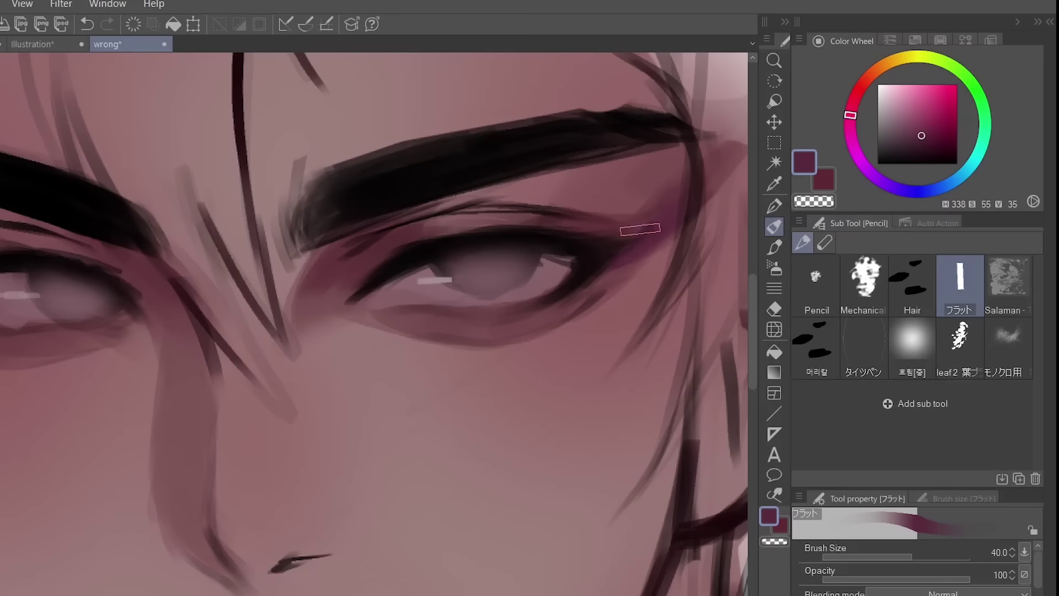
drag(49, 231, 130, 287)
drag(118, 390, 79, 366)
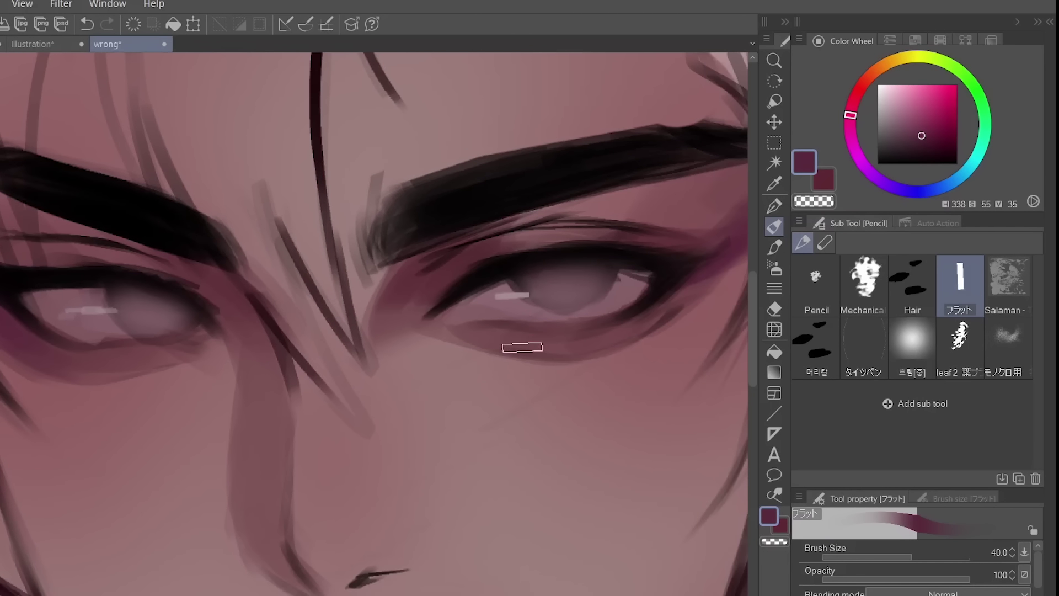
key(bracketleft)
key(bracketleft)
alt+click(599, 350)
key(ctrl+minus)
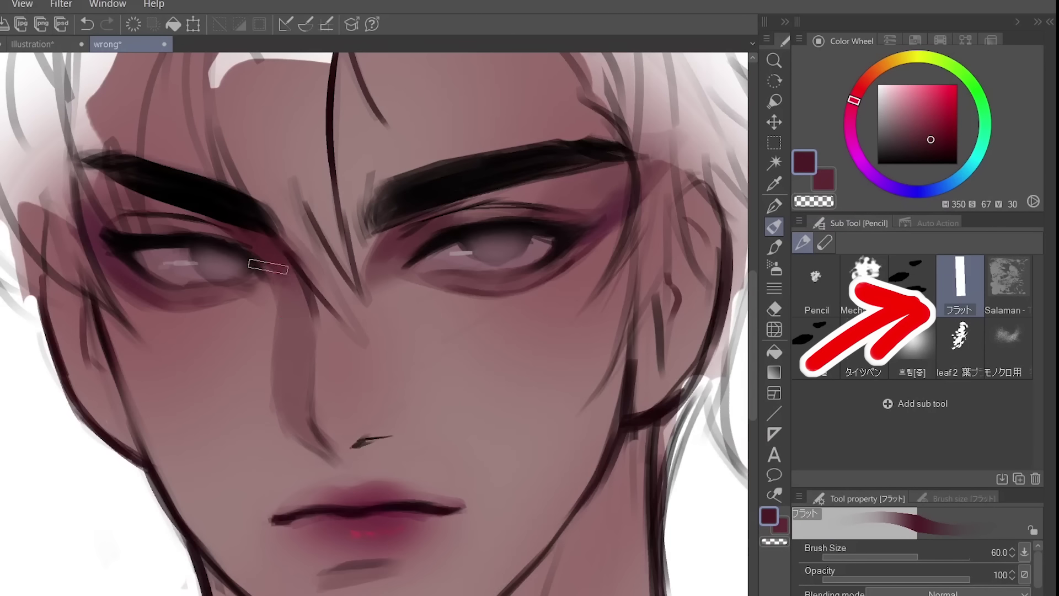